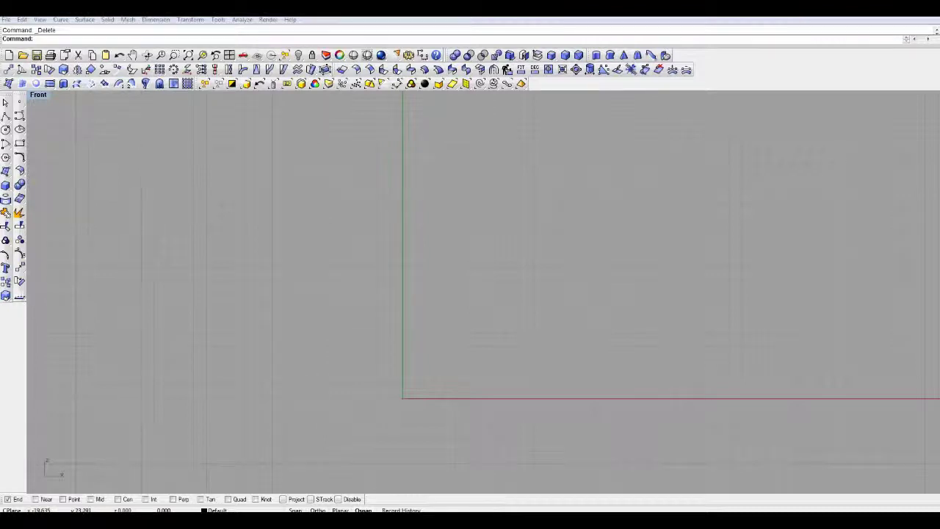
# Step: Draw a free-form curve for the outline's left and upper edge, rising from the lower left to a pointed upper-right tip
pyautogui.moveTo(256, 235); pyautogui.dragTo(197, 222, button='right')
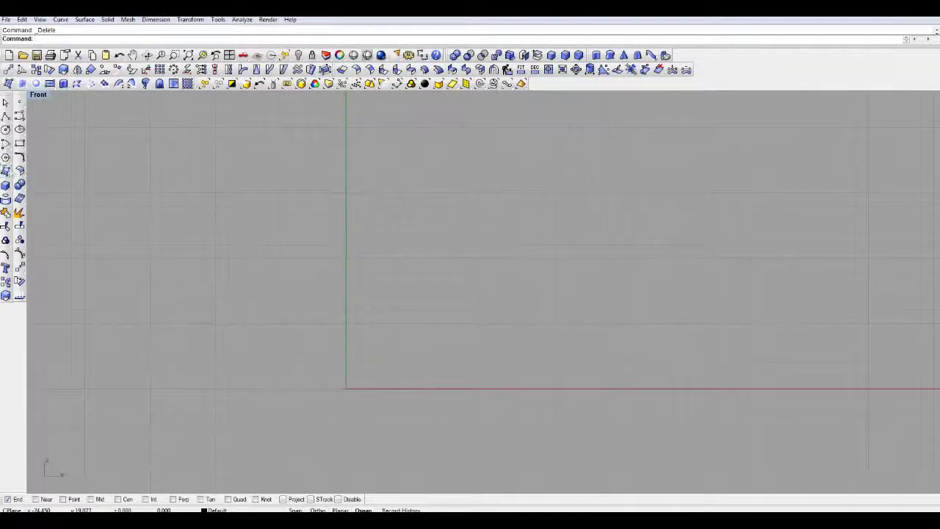
pyautogui.click(19, 116)
pyautogui.click(183, 324)
pyautogui.click(185, 298)
pyautogui.click(252, 263)
pyautogui.click(331, 272)
pyautogui.click(376, 260)
pyautogui.click(407, 243)
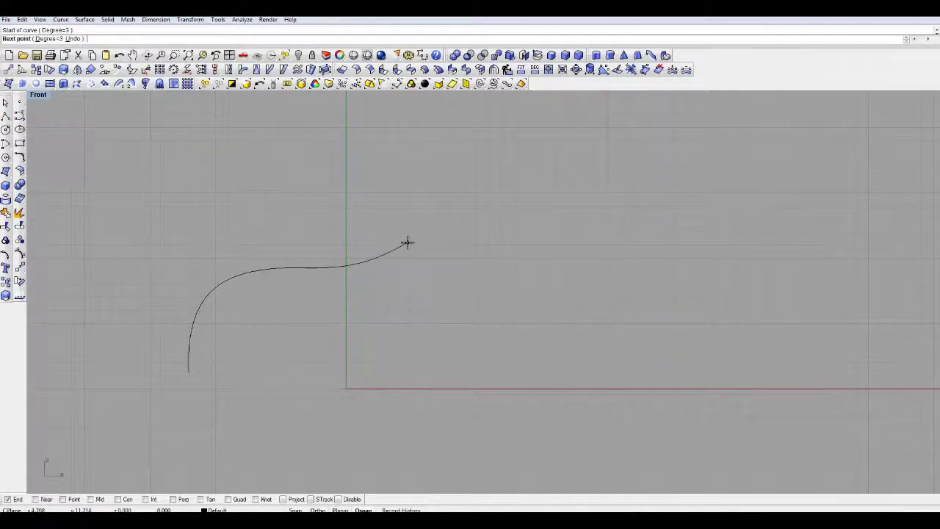
# Step: Add a straight edge running back down from the tip and a deep concave curve ending in a lower-right point
pyautogui.click(366, 292)
pyautogui.click(293, 323)
pyautogui.click(292, 358)
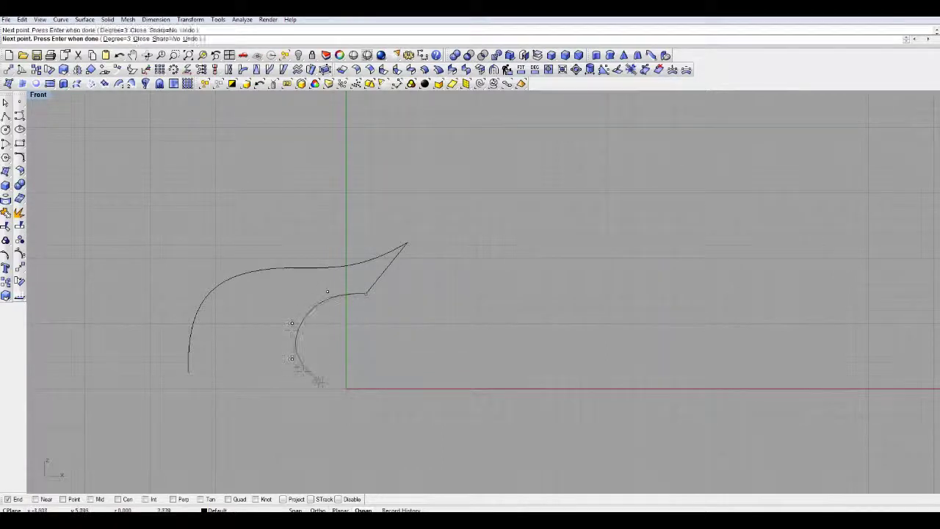
pyautogui.click(332, 388)
pyautogui.click(382, 369)
pyautogui.rightClick(382, 368)
# Step: Close the outline's lower edge with three curves meeting in two downward cusps and ending at the first curve's start
pyautogui.rightClick(382, 369)
pyautogui.click(382, 369)
pyautogui.click(312, 416)
pyautogui.click(304, 402)
pyautogui.click(276, 394)
pyautogui.click(241, 408)
pyautogui.click(232, 392)
pyautogui.click(201, 391)
pyautogui.click(190, 382)
pyautogui.rightClick(216, 373)
# Step: Draw the left side of an inner outline as a curve following the outer shape's left edge
pyautogui.moveTo(221, 371); pyautogui.dragTo(449, 315, button='right')
pyautogui.scroll(1, 444, 312)
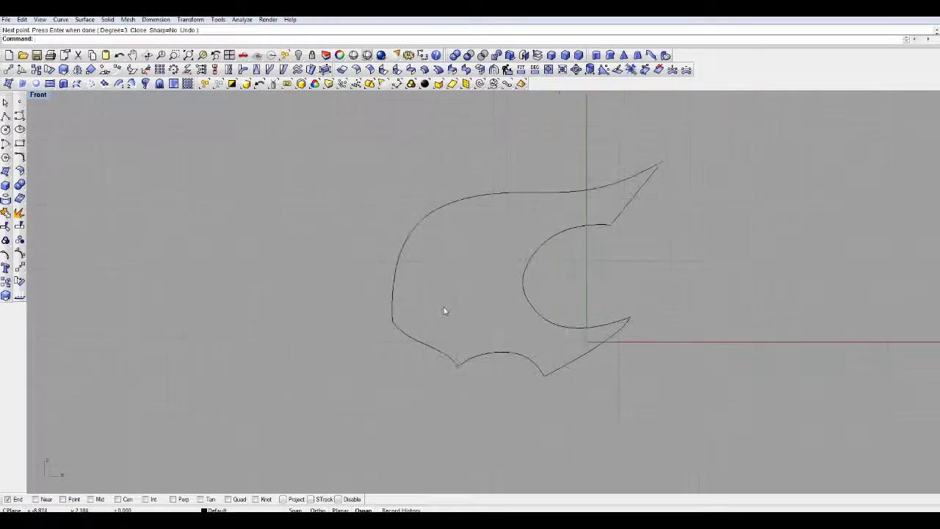
pyautogui.click(20, 115)
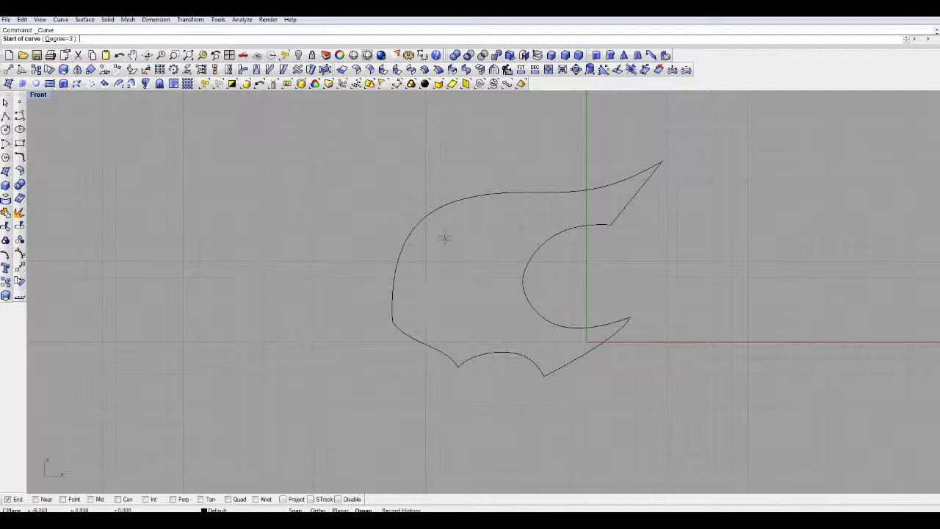
pyautogui.click(456, 227)
pyautogui.click(418, 257)
pyautogui.click(420, 307)
pyautogui.click(431, 316)
pyautogui.rightClick(430, 316)
# Step: Continue the inner outline's lower edge with a shallow arc and a rounded arch ending in a point
pyautogui.rightClick(430, 316)
pyautogui.click(431, 316)
pyautogui.click(445, 303)
pyautogui.click(478, 321)
pyautogui.rightClick(477, 321)
pyautogui.click(478, 322)
pyautogui.click(460, 305)
pyautogui.click(463, 283)
pyautogui.click(516, 321)
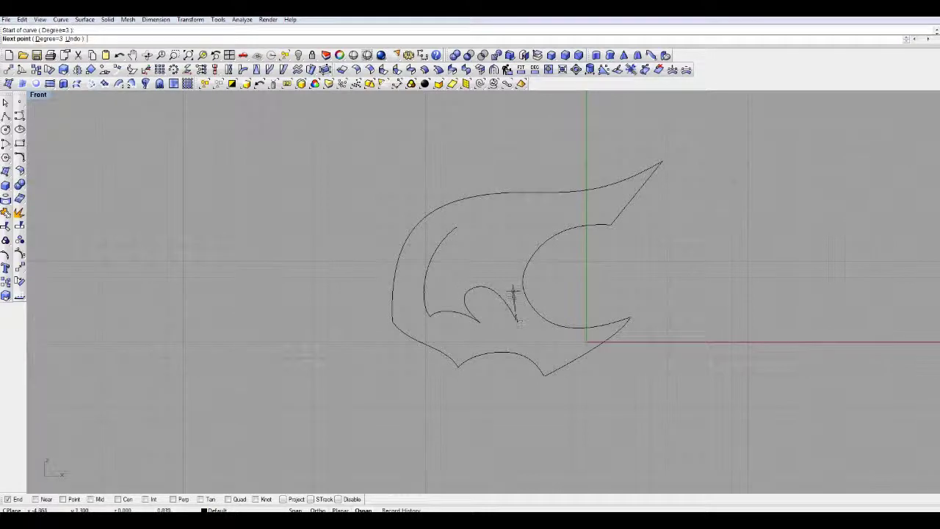
# Step: Draw the inner outline's right side as a bent curve and extend it with a short straight segment to a tip
pyautogui.click(510, 278)
pyautogui.click(505, 235)
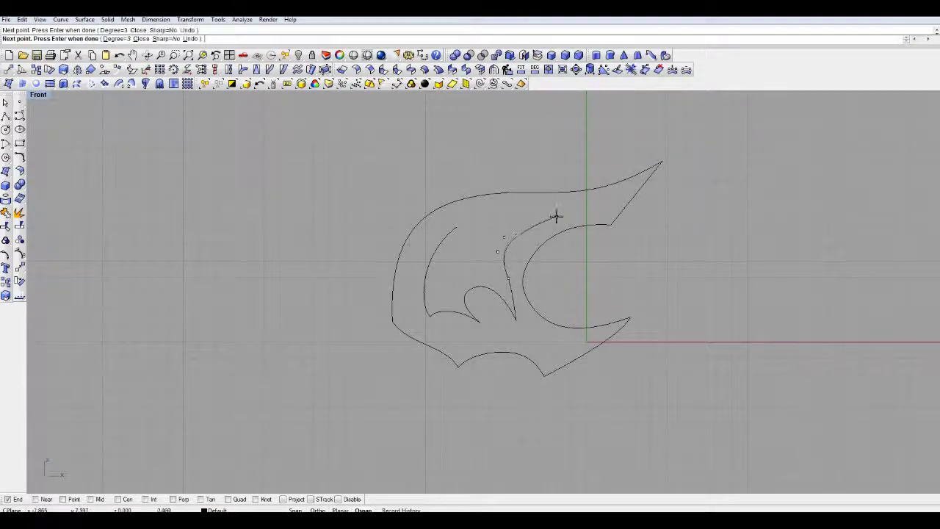
pyautogui.click(557, 216)
pyautogui.rightClick(557, 216)
pyautogui.rightClick(556, 216)
pyautogui.click(556, 216)
pyautogui.click(571, 206)
pyautogui.rightClick(571, 205)
# Step: Close the inner outline with an upper curve from its tip to the start of its left side
pyautogui.rightClick(571, 206)
pyautogui.click(570, 206)
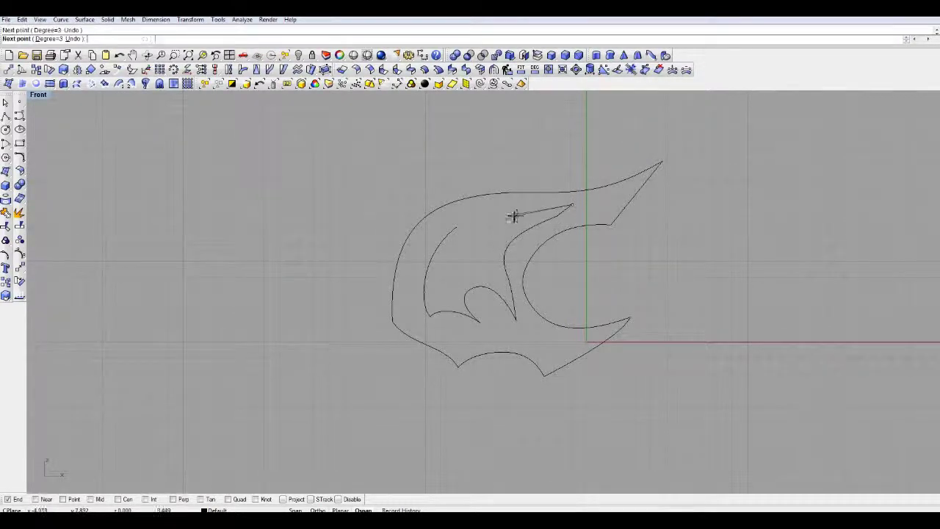
pyautogui.click(514, 211)
pyautogui.click(457, 224)
pyautogui.rightClick(457, 224)
# Step: Create a planar surface from all inner and outer outline curves
pyautogui.moveTo(495, 325)
pyautogui.mouseDown(button='right')
pyautogui.moveTo(493, 346)
pyautogui.moveTo(491, 331)
pyautogui.mouseUp(button='right')
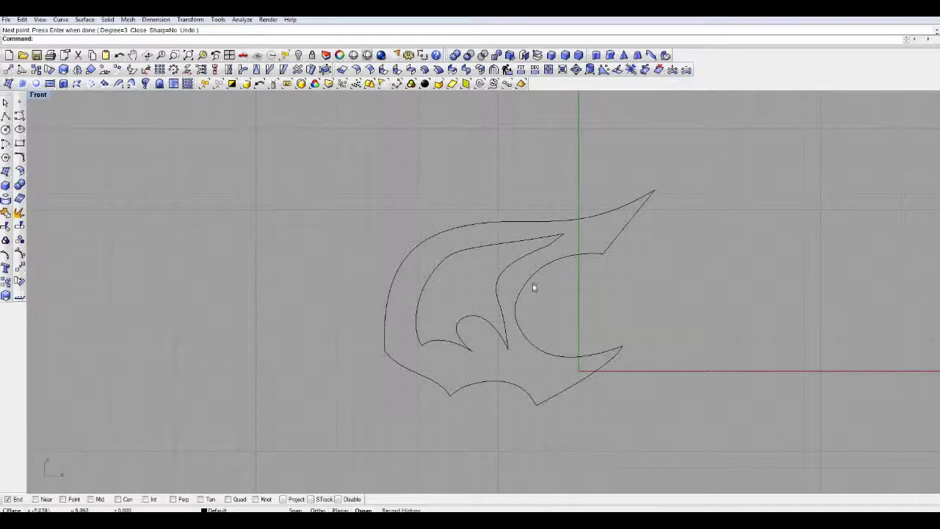
pyautogui.hotkey('ctrl', 'a')
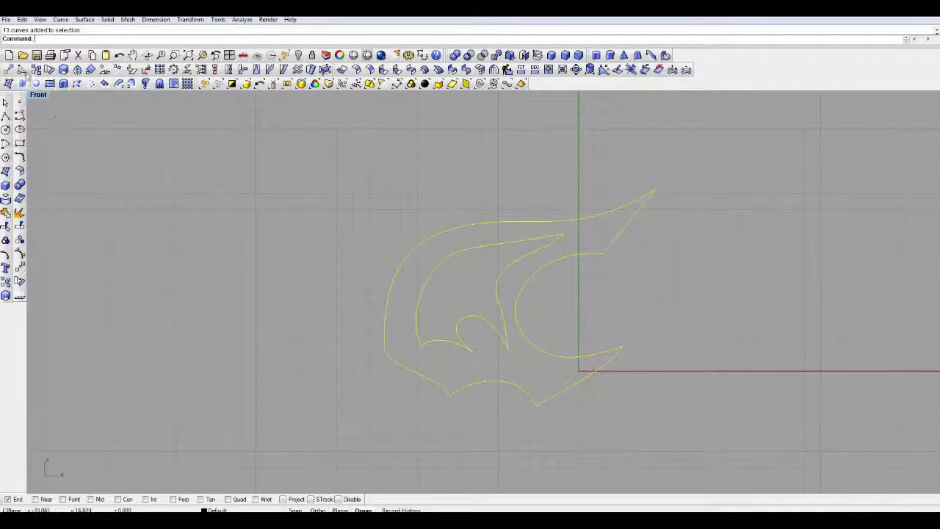
pyautogui.click(35, 84)
pyautogui.click(446, 287)
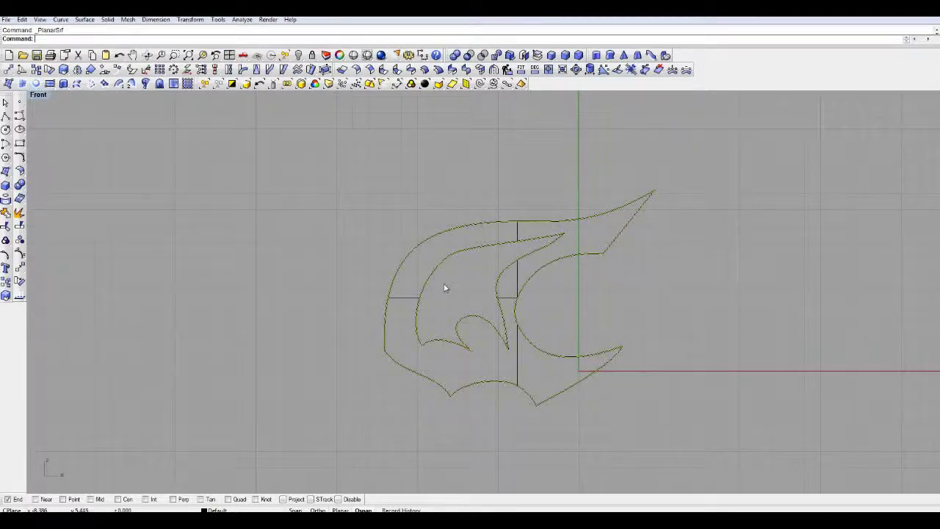
# Step: Render the surface to check its shape and inner opening, and close the render window
pyautogui.moveTo(451, 289); pyautogui.dragTo(370, 279, button='right')
pyautogui.click(382, 56)
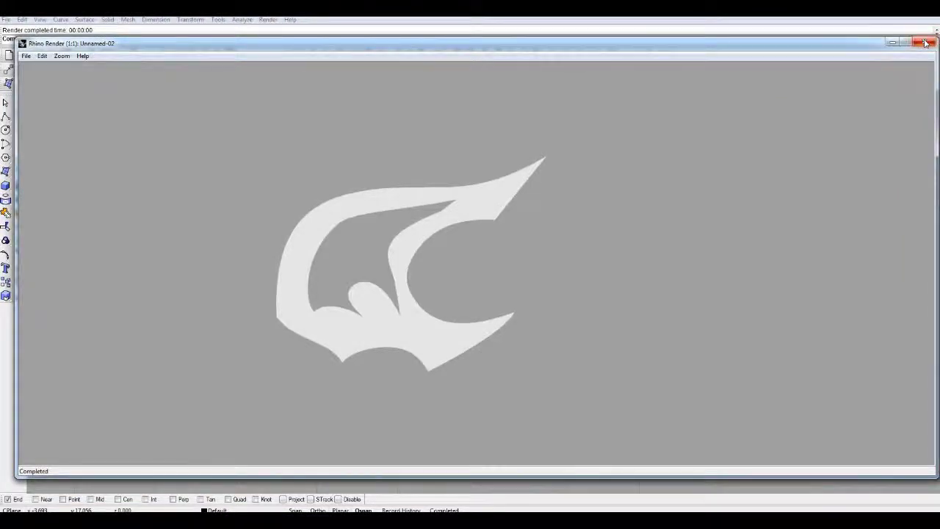
pyautogui.click(926, 43)
# Step: Create a planar surface from only the outer outline curves, leaving out the inner outline
pyautogui.scroll(3, 381, 314)
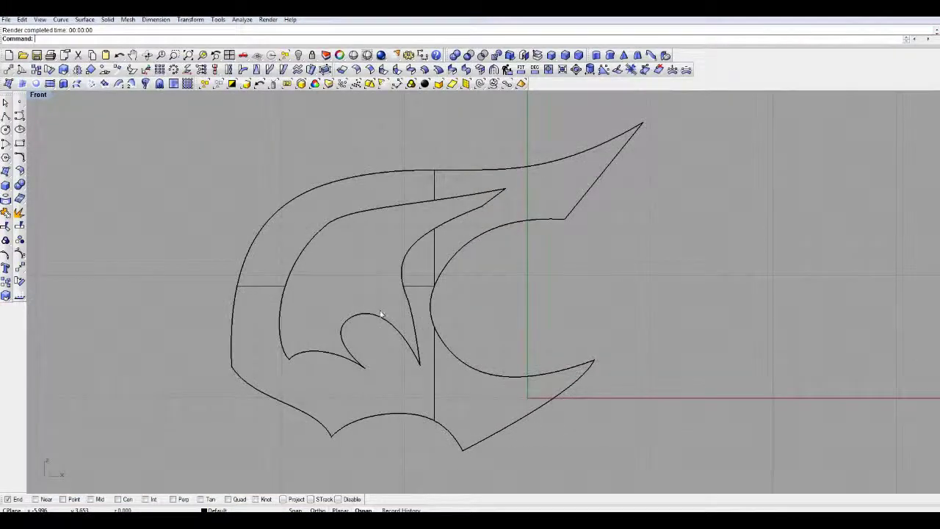
pyautogui.scroll(-4, 376, 316)
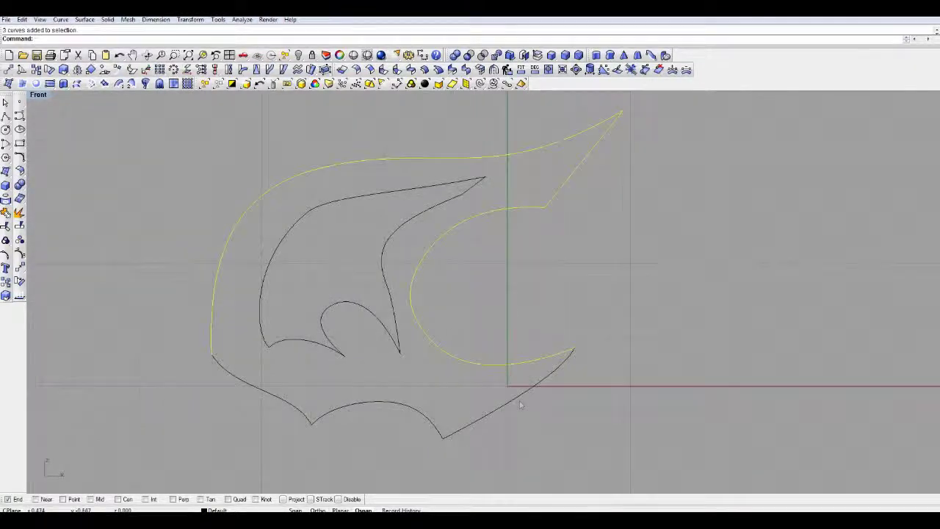
pyautogui.keyDown('shift'); pyautogui.click(514, 399); pyautogui.keyUp('shift')
pyautogui.keyDown('shift'); pyautogui.click(405, 411); pyautogui.keyUp('shift')
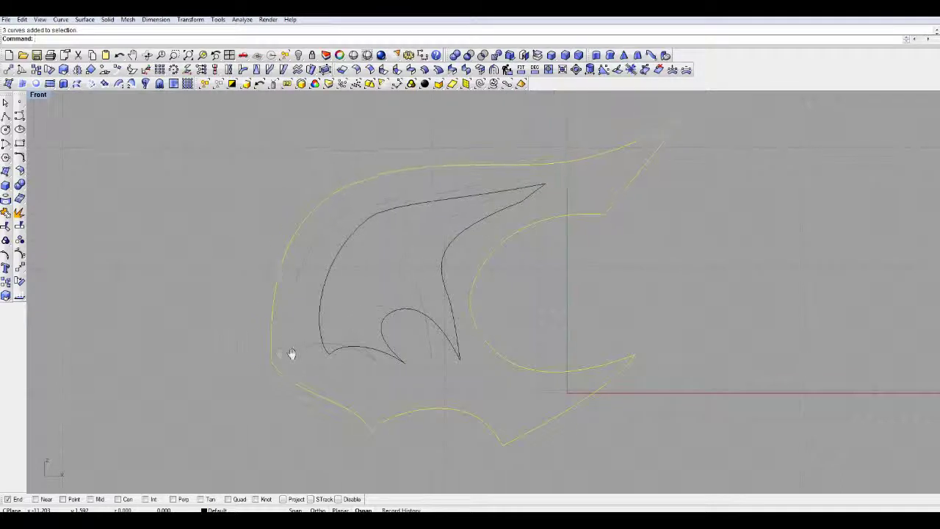
pyautogui.moveTo(291, 354); pyautogui.dragTo(346, 351, button='right')
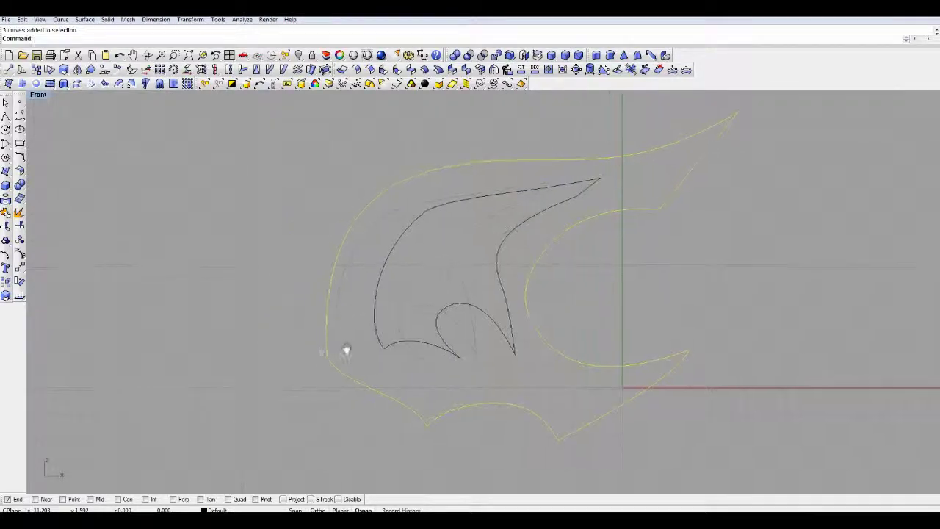
pyautogui.click(35, 83)
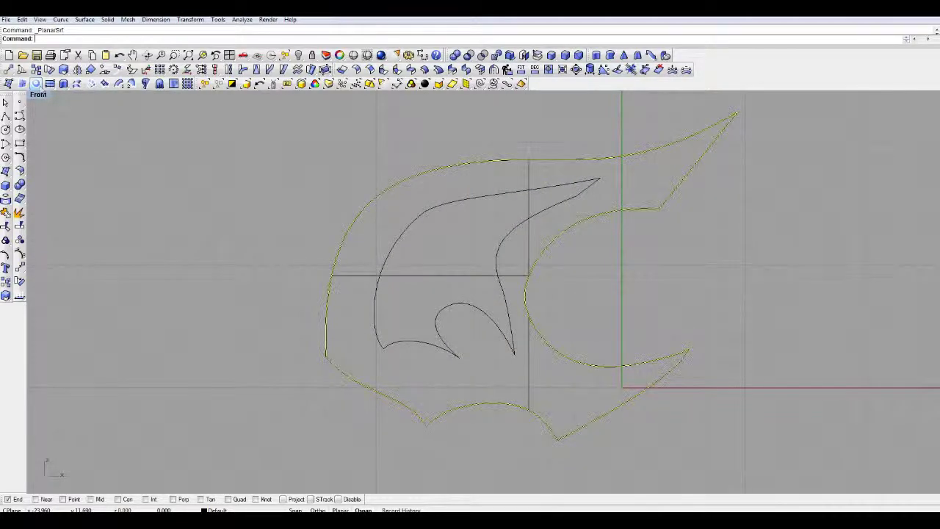
# Step: Render the surface made from the outer outline alone and close the render window
pyautogui.click(381, 55)
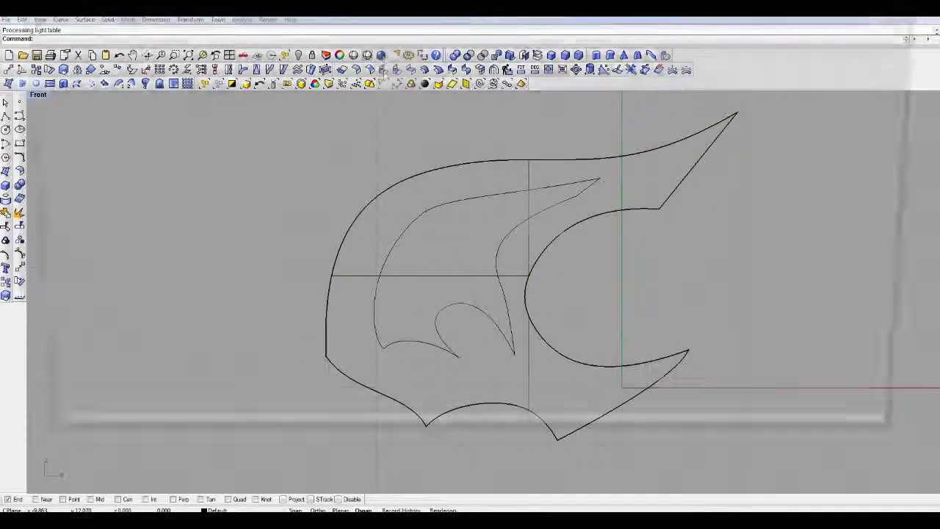
pyautogui.click(918, 23)
pyautogui.moveTo(599, 277); pyautogui.dragTo(651, 274, button='right')
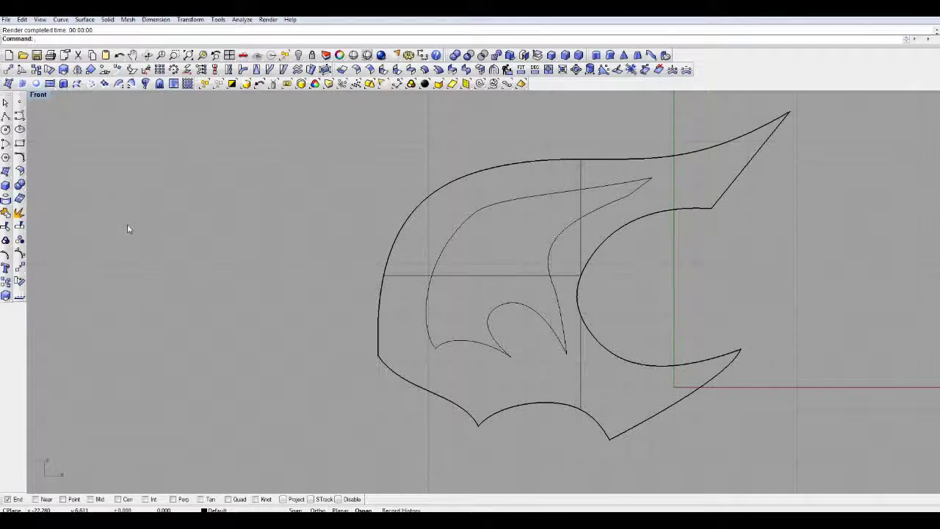
# Step: Split the planar surface using the inner outline curves as cutting objects
pyautogui.moveTo(399, 260); pyautogui.dragTo(299, 265, button='right')
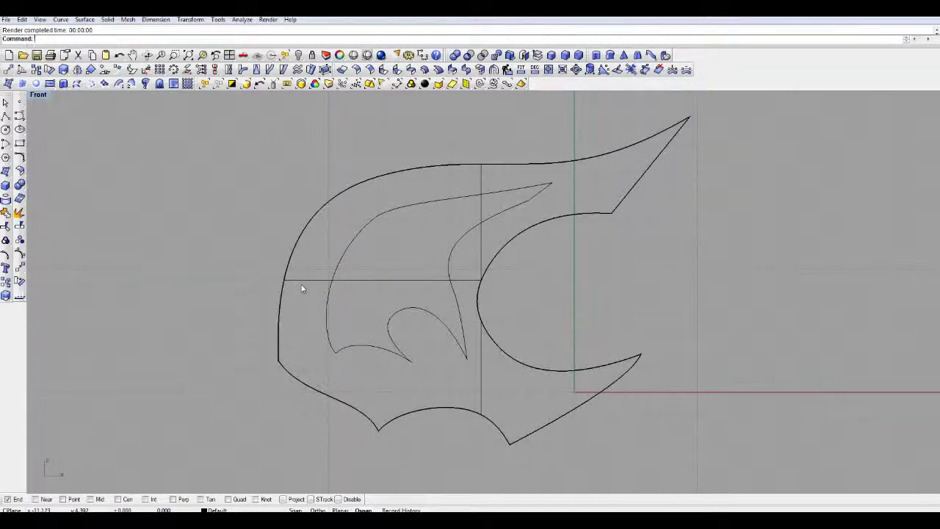
pyautogui.click(307, 282)
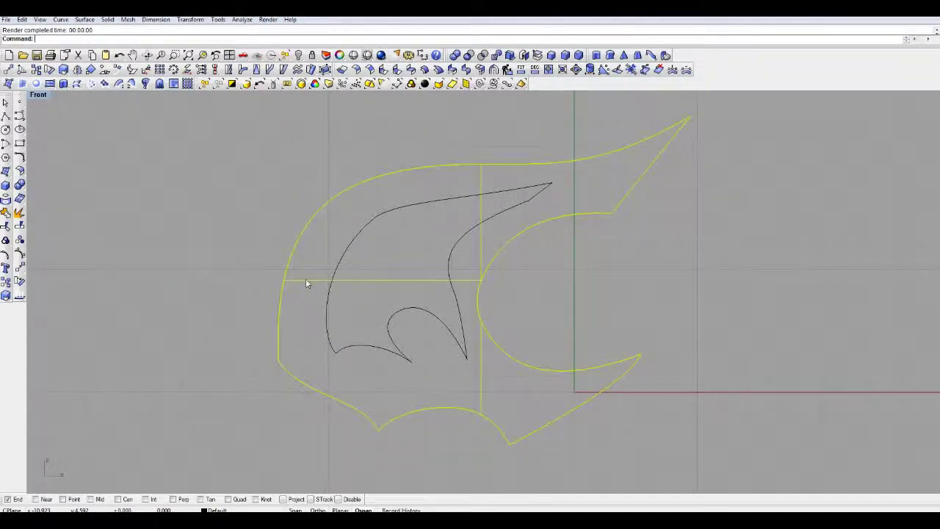
pyautogui.click(19, 226)
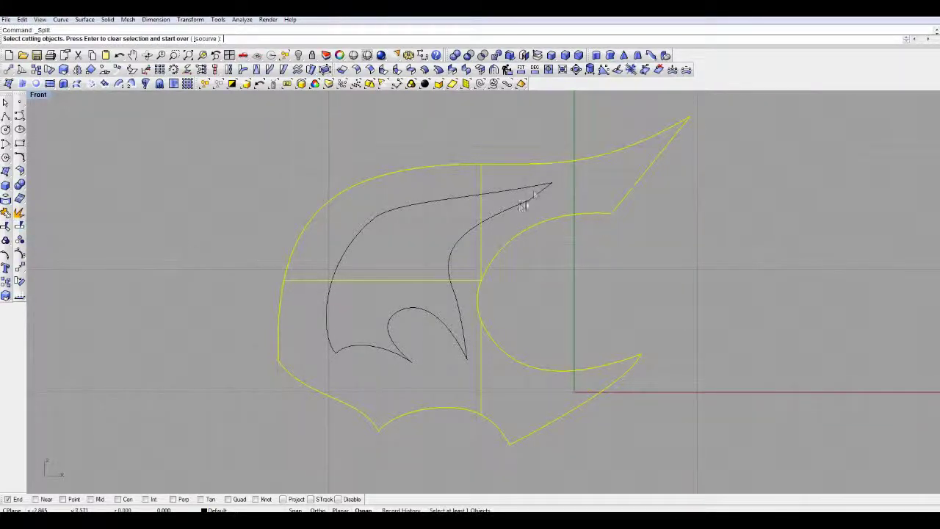
pyautogui.click(503, 220)
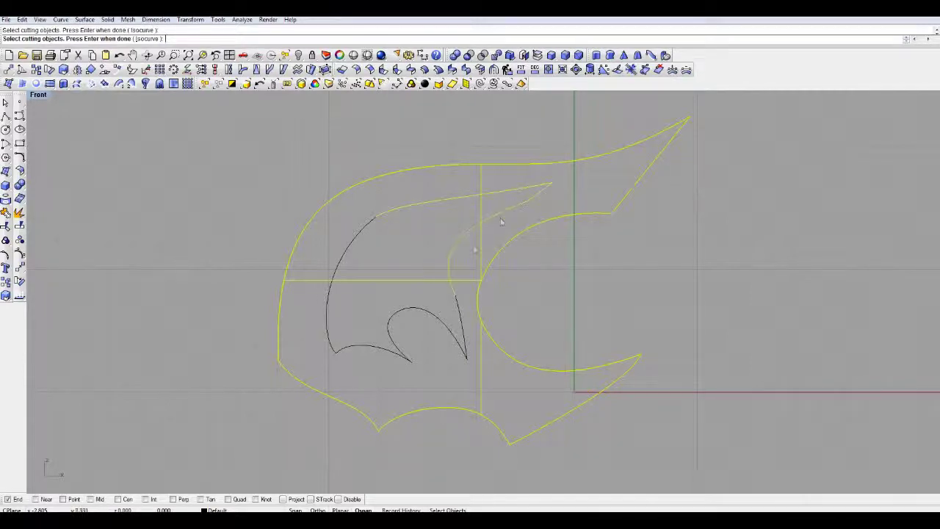
pyautogui.click(458, 319)
pyautogui.click(366, 350)
pyautogui.press('Return')
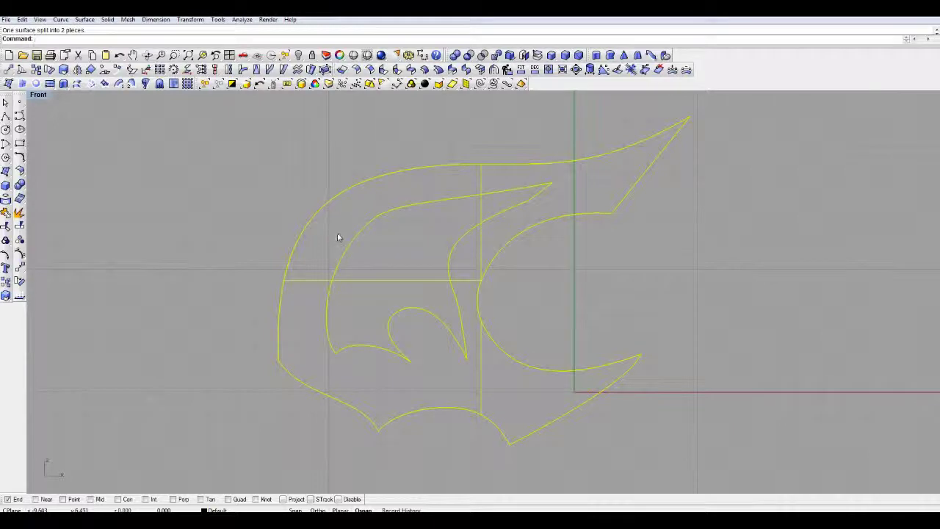
# Step: Delete the inner piece of the split surface and render the remaining surface with its opening
pyautogui.click(376, 283)
pyautogui.press('Delete')
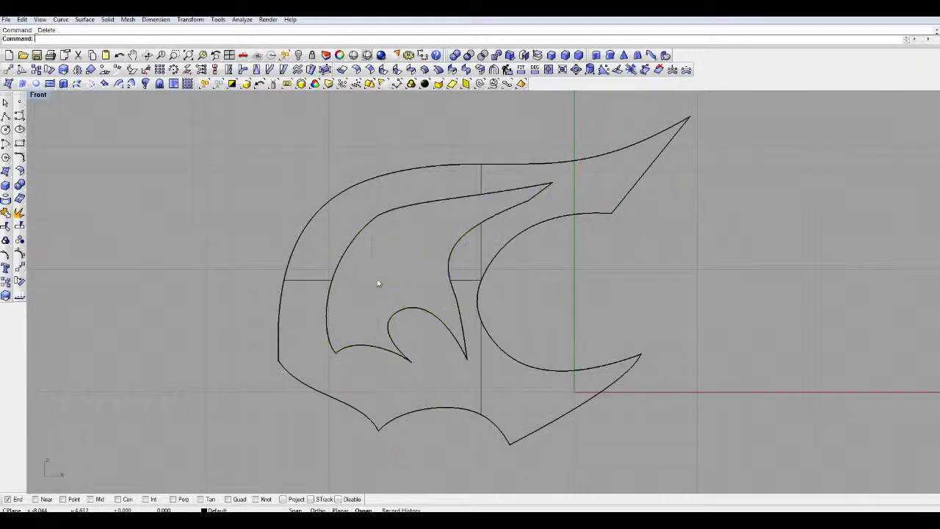
pyautogui.click(380, 55)
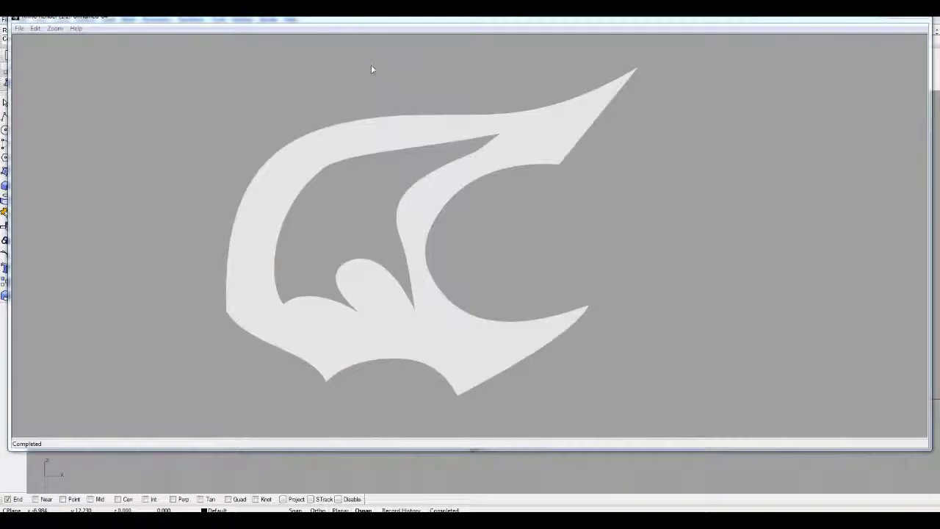
pyautogui.click(915, 17)
pyautogui.moveTo(421, 171); pyautogui.dragTo(488, 175, button='right')
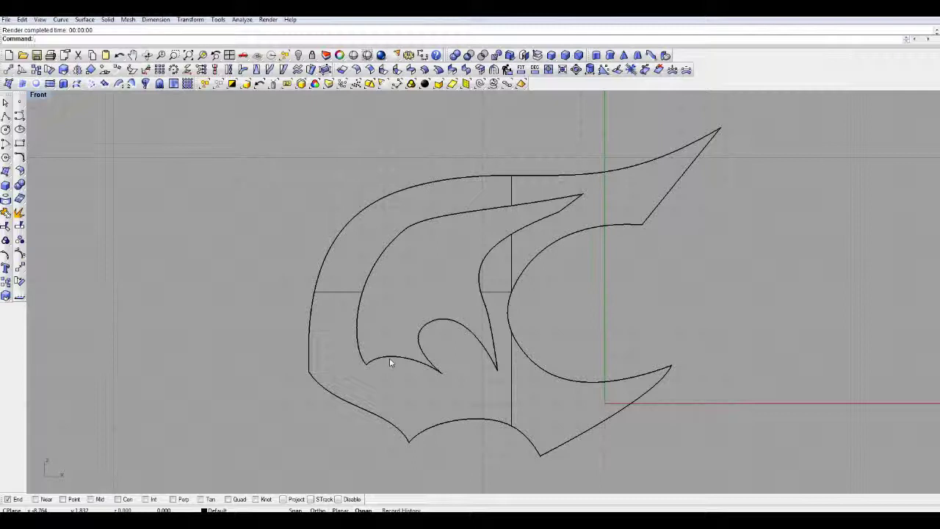
# Step: Undo the inner piece's deletion, the split and the planar surface so that only the outline curves remain
pyautogui.click(481, 300)
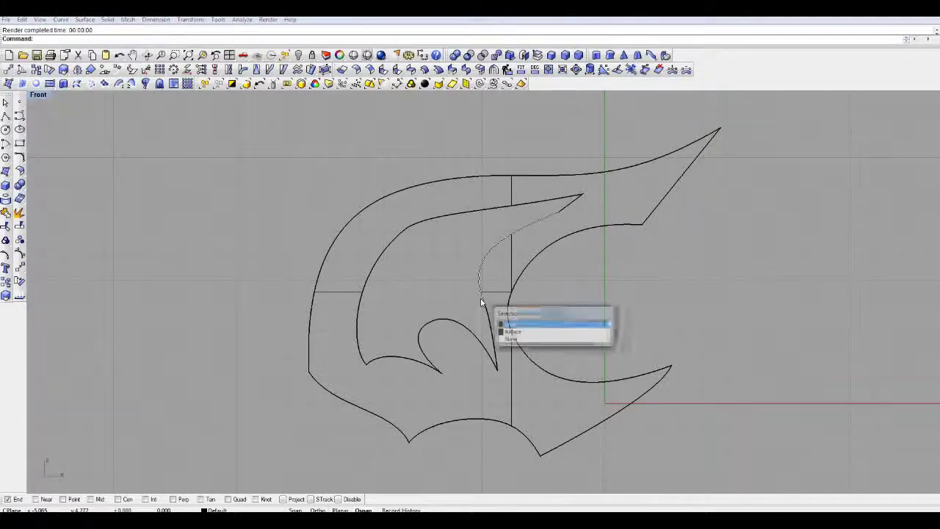
pyautogui.click(454, 262)
pyautogui.scroll(-2, 452, 261)
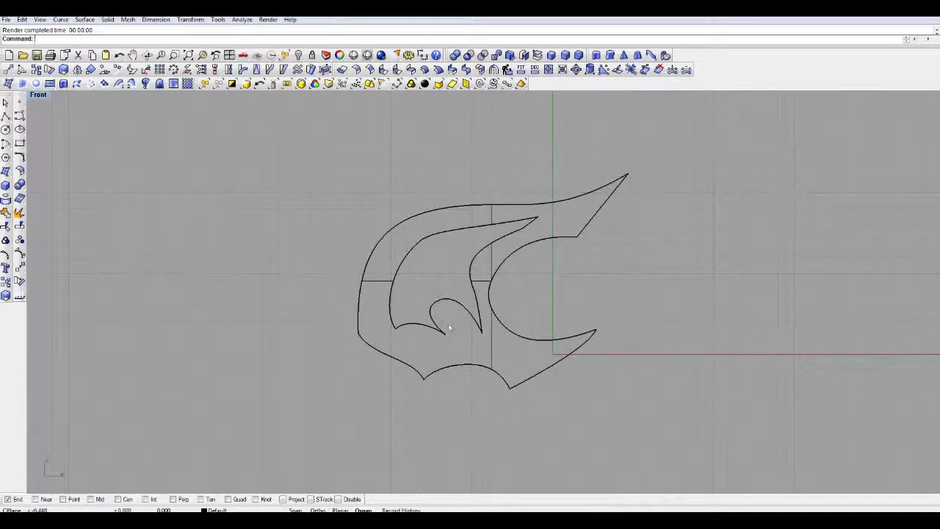
pyautogui.hotkey('ctrl', 'z')
pyautogui.hotkey('ctrl', 'z')
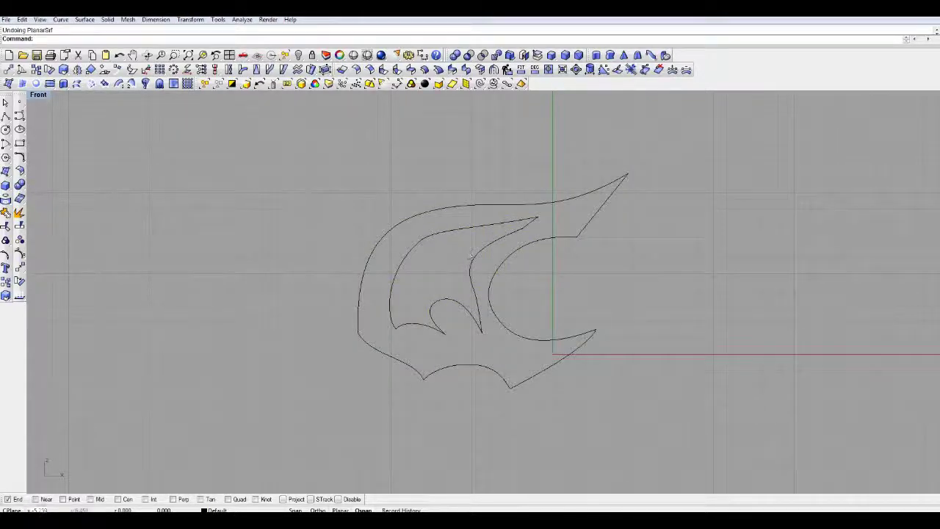
pyautogui.moveTo(407, 278); pyautogui.dragTo(406, 227)
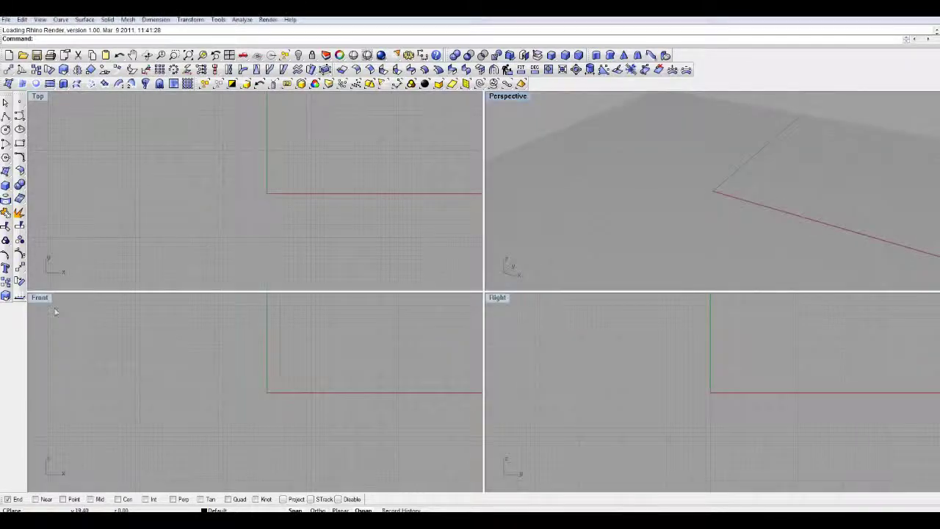
# Step: In the maximised Front view, draw a circle and a pointed spike of curves extending downward from inside it
pyautogui.doubleClick(38, 296)
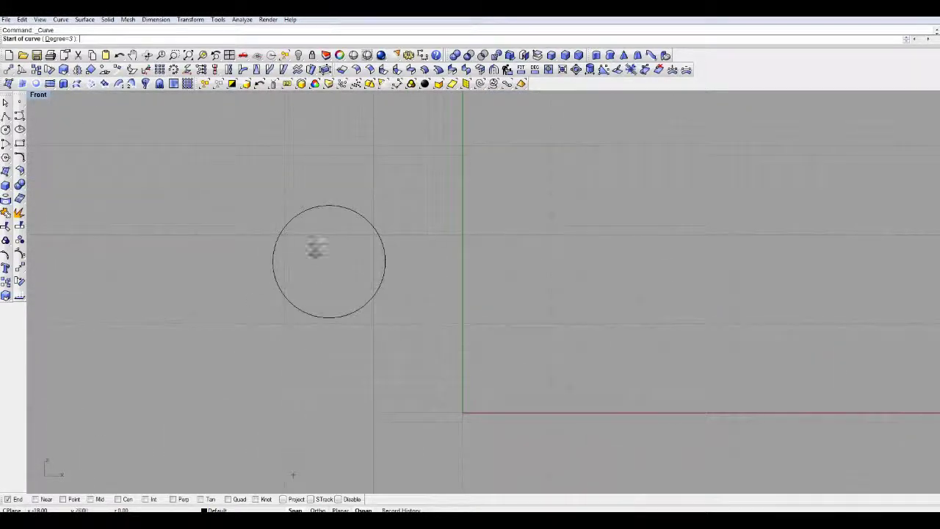
pyautogui.moveTo(346, 363); pyautogui.dragTo(396, 369, button='right')
pyautogui.click(362, 284)
pyautogui.click(378, 315)
pyautogui.click(355, 392)
pyautogui.click(389, 336)
pyautogui.click(412, 294)
pyautogui.press('Return')
# Step: Polar-array the spike curves around the circle's centre with 6 items
pyautogui.moveTo(409, 355); pyautogui.dragTo(344, 382)
pyautogui.click(173, 69)
pyautogui.click(296, 510)
pyautogui.click(379, 269)
pyautogui.write('6')
pyautogui.press('Return')
pyautogui.press('Return')
# Step: Trim the overlapping circle and spike segments against each other to leave one continuous spiked outline
pyautogui.moveTo(512, 127); pyautogui.dragTo(246, 409)
pyautogui.click(6, 227)
pyautogui.click(332, 245)
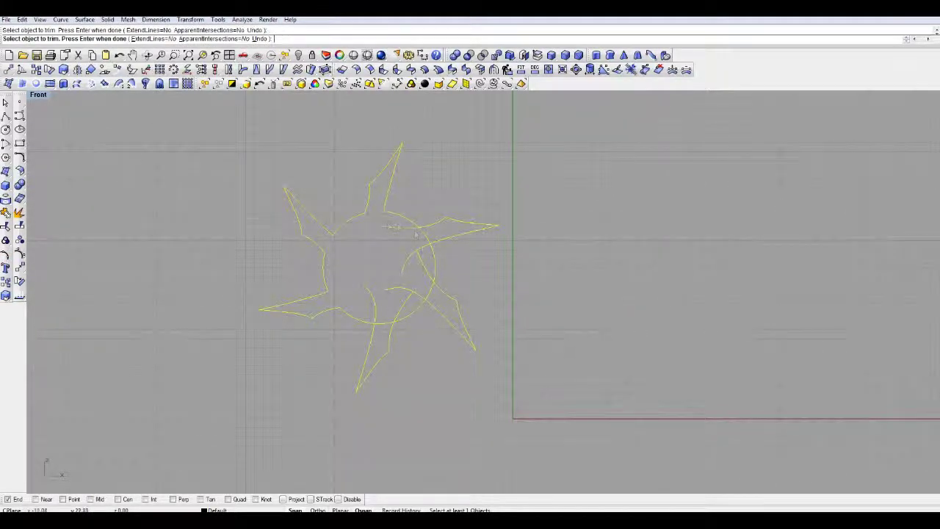
pyautogui.click(398, 311)
pyautogui.click(385, 323)
pyautogui.click(375, 311)
pyautogui.press('Return')
# Step: Draw two circles inside the spiked outline, a small one within a larger one
pyautogui.click(6, 130)
pyautogui.click(353, 276)
pyautogui.click(357, 303)
pyautogui.moveTo(357, 303)
pyautogui.mouseDown()
pyautogui.moveTo(374, 302)
pyautogui.moveTo(366, 294)
pyautogui.mouseUp()
pyautogui.press('Return')
pyautogui.click(352, 268)
pyautogui.click(360, 292)
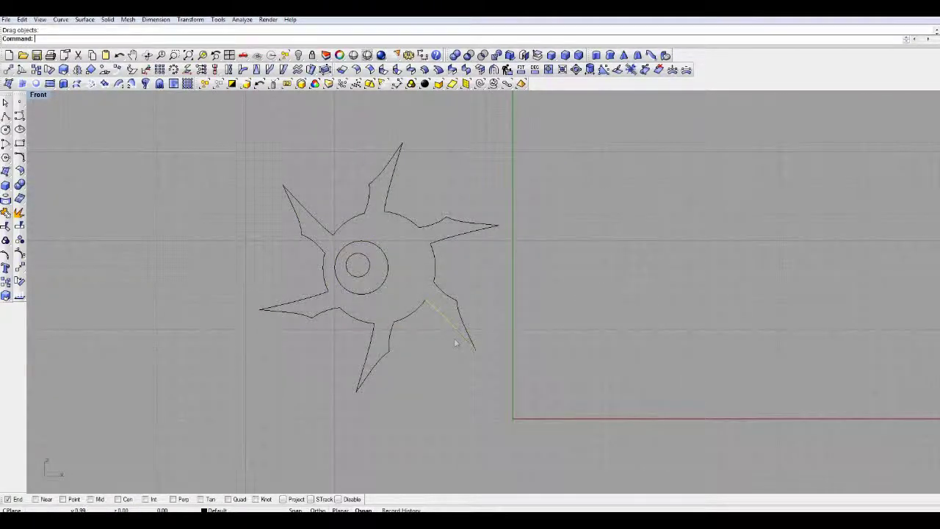
# Step: Create a planar surface from the closed spiked outline
pyautogui.hotkey('ctrl', 'a')
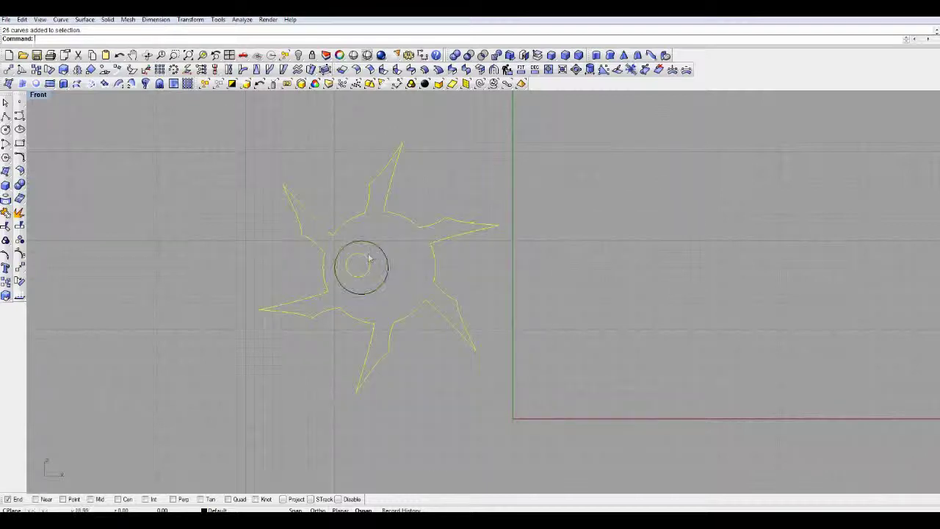
pyautogui.press('Return')
pyautogui.click(358, 266)
pyautogui.click(370, 266)
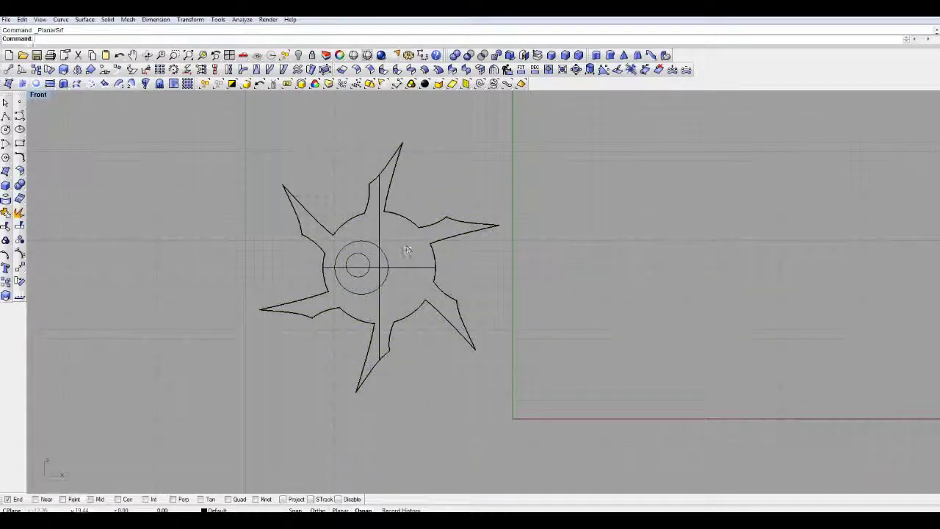
# Step: Split the spiked surface with the larger inner circle and delete the piece inside it
pyautogui.hotkey('ctrl', 'a')
pyautogui.click(20, 226)
pyautogui.click(386, 262)
pyautogui.press('Return')
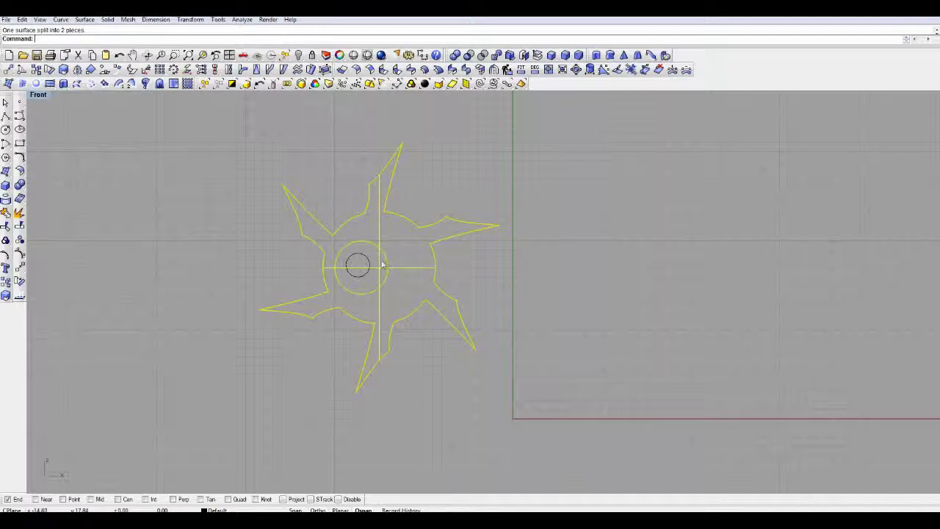
pyautogui.click(379, 266)
pyautogui.press('Delete')
# Step: Create a planar surface from the small circle and render the Front view
pyautogui.click(369, 264)
pyautogui.click(36, 84)
pyautogui.moveTo(197, 220); pyautogui.dragTo(270, 244, button='right')
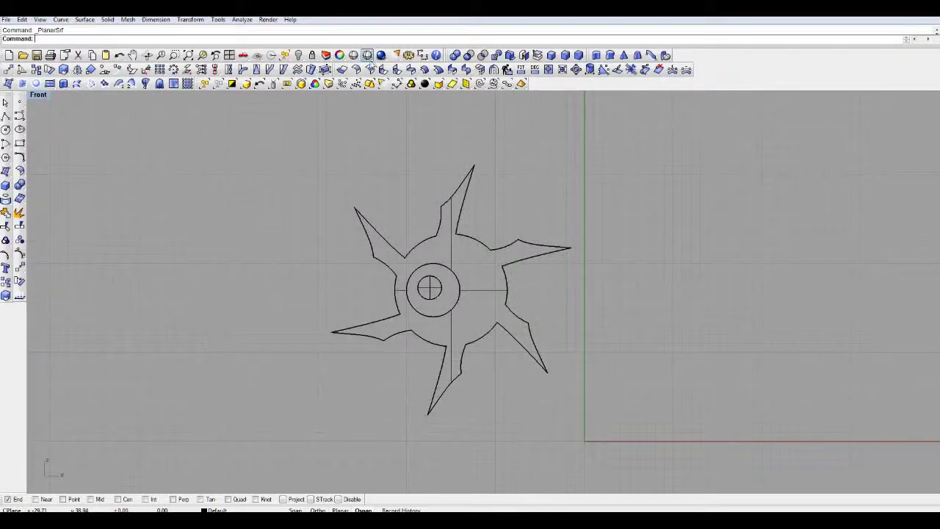
pyautogui.click(381, 55)
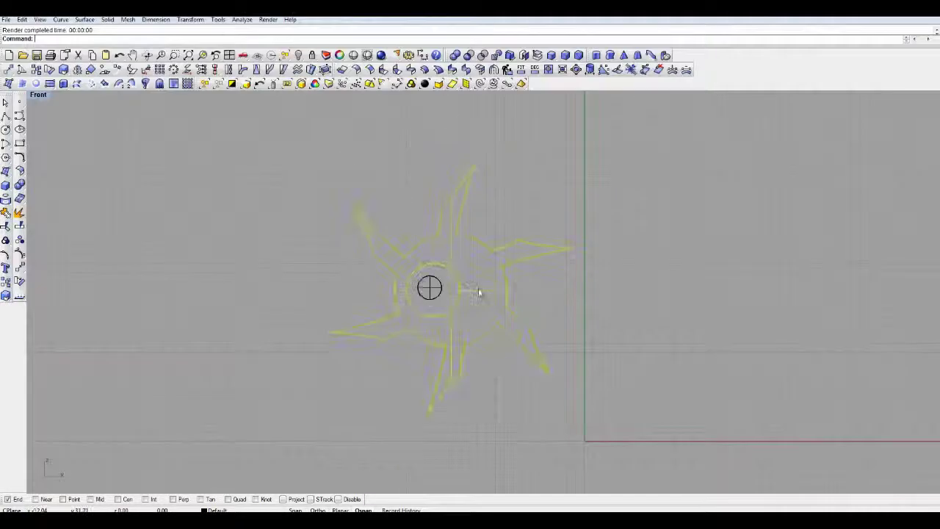
# Step: Delete the surfaces and the larger circle, and draw a closed freeform curve with one inward notch around the small circle
pyautogui.press('Escape')
pyautogui.click(20, 116)
pyautogui.scroll(2, 371, 247)
pyautogui.click(459, 261)
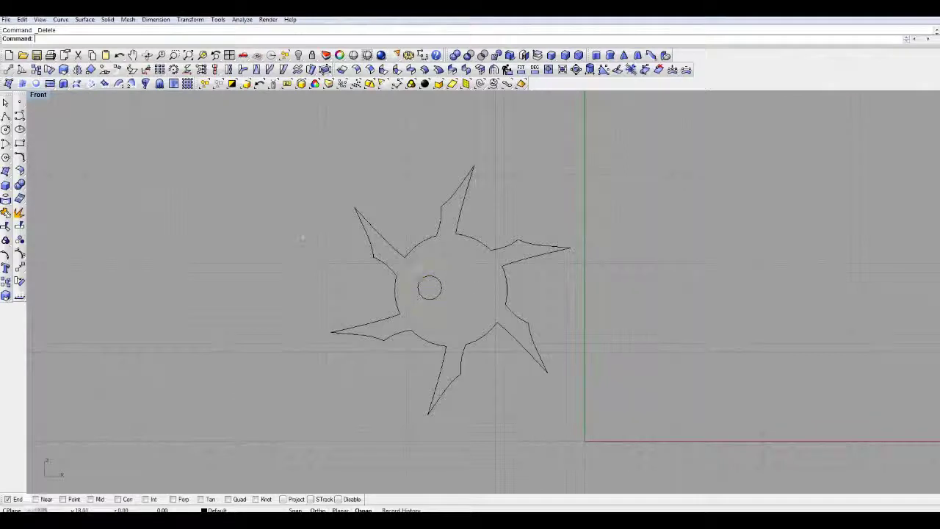
pyautogui.click(518, 308)
pyautogui.click(540, 341)
pyautogui.click(486, 365)
pyautogui.click(476, 370)
pyautogui.click(445, 368)
pyautogui.click(419, 329)
pyautogui.click(421, 298)
pyautogui.click(434, 273)
pyautogui.click(458, 260)
# Step: Move the small circle to the upper part of the closed freeform curve and copy it twice below to form a triangle
pyautogui.moveTo(466, 296); pyautogui.dragTo(486, 277)
pyautogui.click(443, 348)
pyautogui.click(478, 308)
pyautogui.press('Delete')
pyautogui.rightClick(476, 298)
pyautogui.click(478, 298)
pyautogui.click(6, 282)
pyautogui.click(463, 338)
pyautogui.click(440, 379)
pyautogui.click(485, 381)
pyautogui.rightClick(474, 380)
# Step: Create planar surfaces from the three small circles
pyautogui.moveTo(497, 292); pyautogui.dragTo(457, 334)
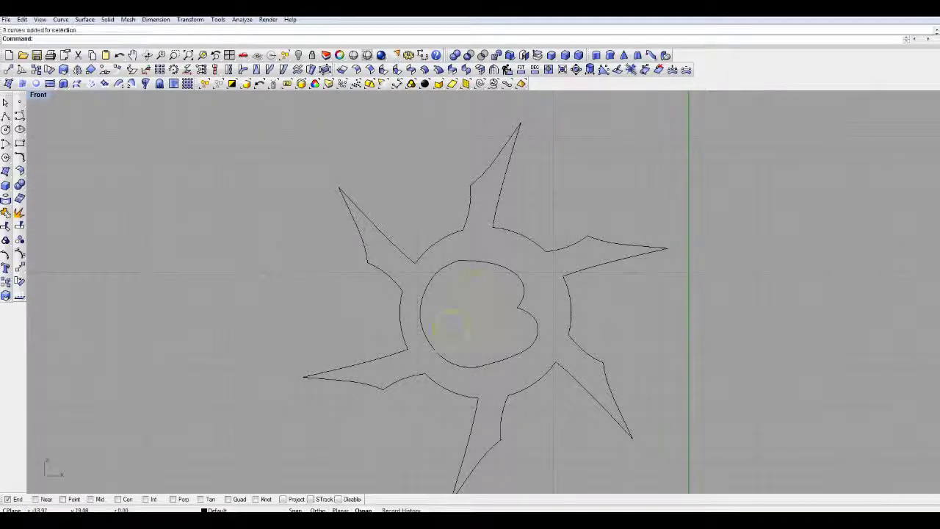
pyautogui.click(36, 85)
pyautogui.press('Escape')
# Step: Select all the curves of the spiked outline and create a planar surface from them
pyautogui.keyDown('shift'); pyautogui.moveTo(606, 173); pyautogui.dragTo(441, 253); pyautogui.keyUp('shift')
pyautogui.keyDown('shift'); pyautogui.moveTo(615, 256); pyautogui.dragTo(556, 346); pyautogui.keyUp('shift')
pyautogui.keyDown('shift'); pyautogui.moveTo(628, 352); pyautogui.dragTo(551, 428); pyautogui.keyUp('shift')
pyautogui.keyDown('shift'); pyautogui.moveTo(517, 450); pyautogui.dragTo(433, 381); pyautogui.keyUp('shift')
pyautogui.keyDown('shift'); pyautogui.moveTo(408, 414); pyautogui.dragTo(303, 373); pyautogui.keyUp('shift')
pyautogui.click(409, 57)
# Step: Cut the area inside the closed freeform curve out of the spiked surface and render the Front view
pyautogui.click(441, 358)
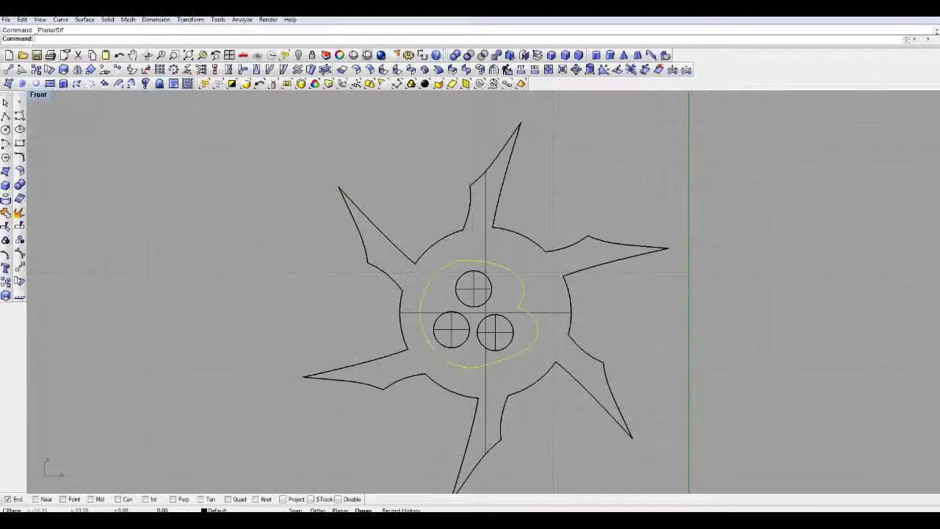
pyautogui.click(557, 294)
pyautogui.click(19, 225)
pyautogui.click(529, 326)
pyautogui.press('Return')
pyautogui.click(526, 327)
pyautogui.press('Delete')
pyautogui.click(381, 55)
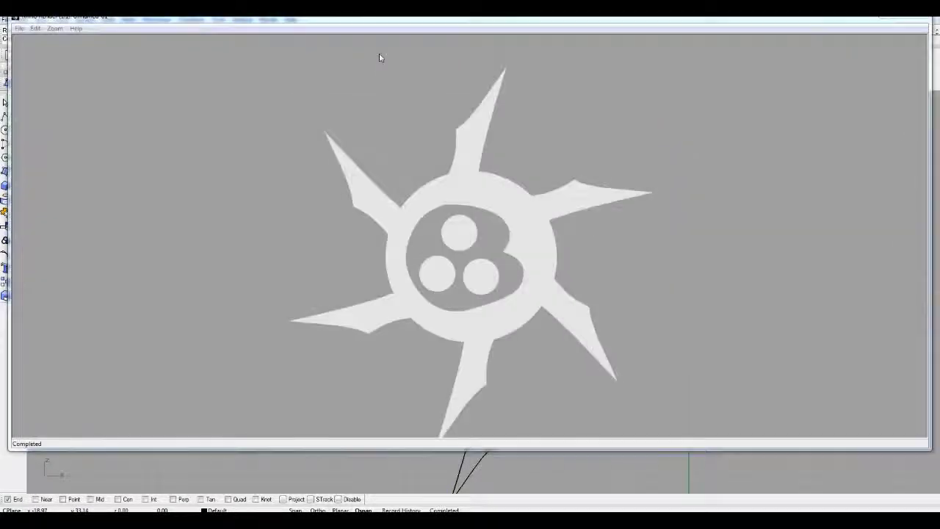